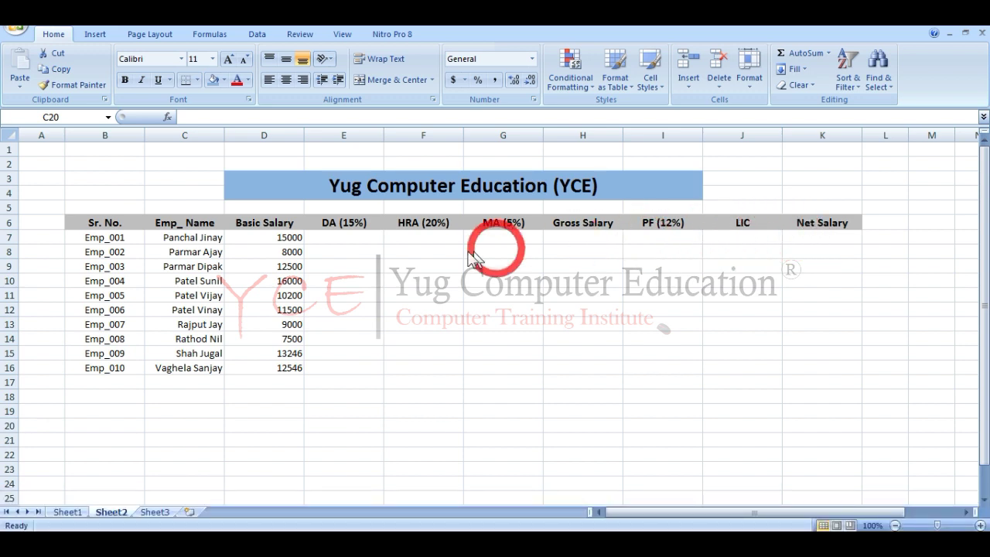
Step: Calculate the first employee's DA in E7 as 15% of the basic salary with =D7*15%
click(352, 237)
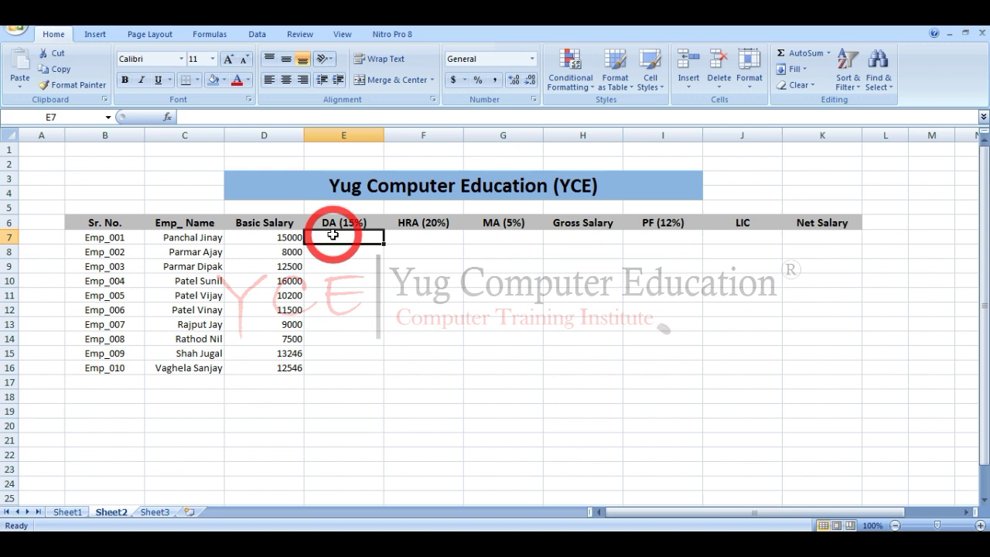
text(=)
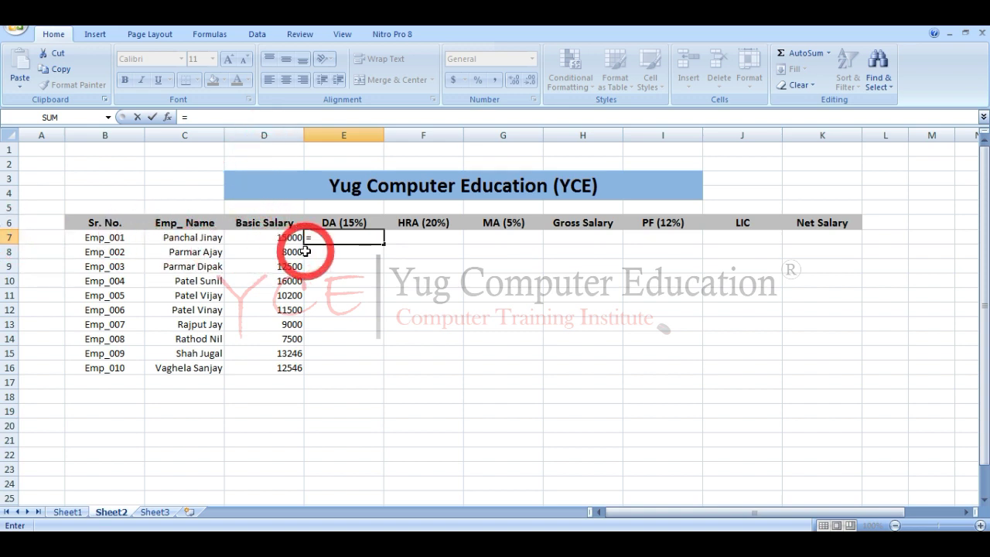
text(d7)
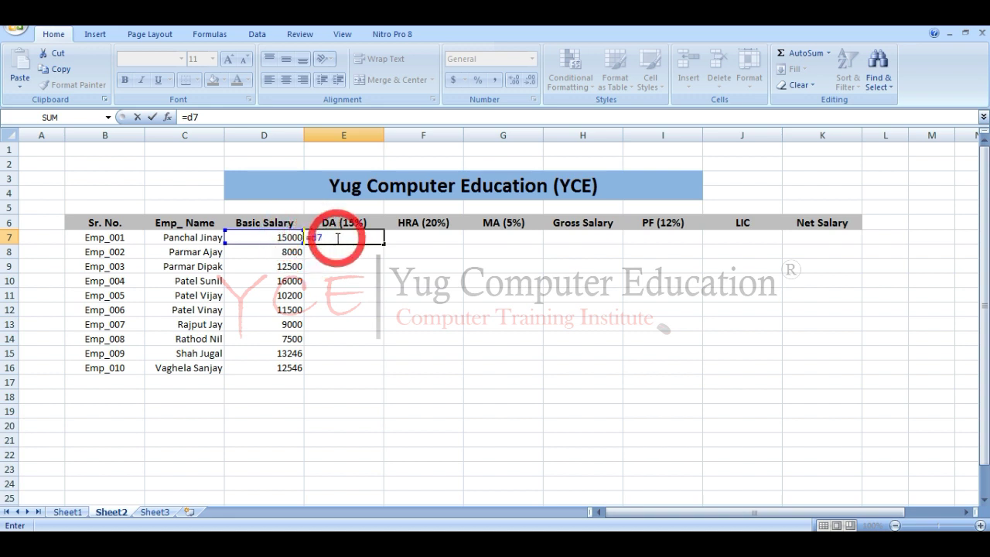
text(*)
key(Return)
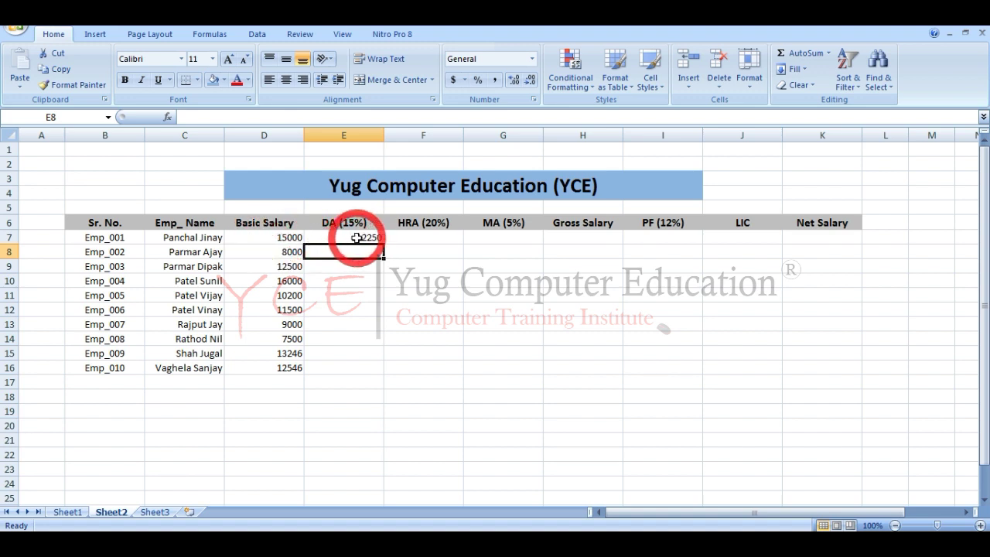
Step: Calculate the first employee's HRA in F7 as 20% of the basic salary with =D7*20%
click(410, 237)
text(=)
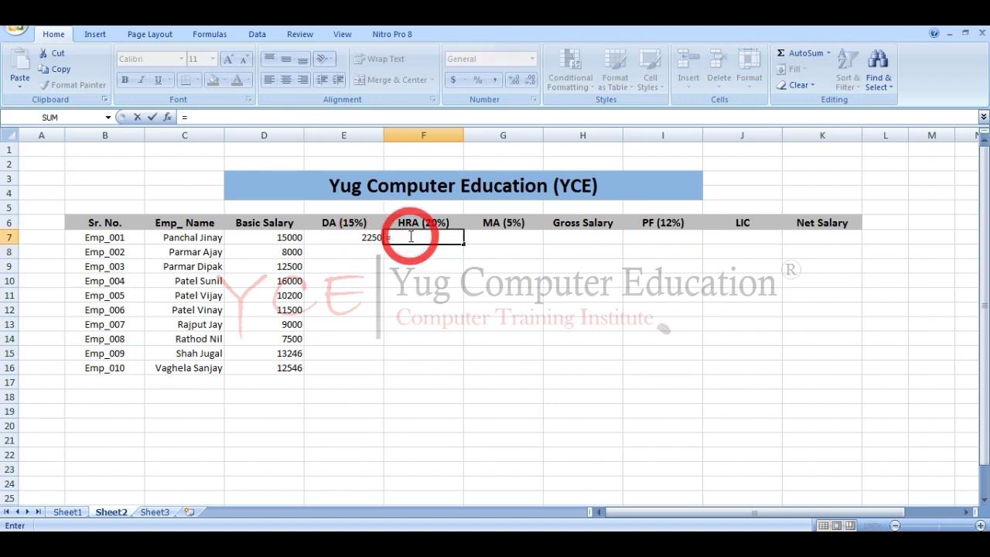
click(271, 238)
text(*)
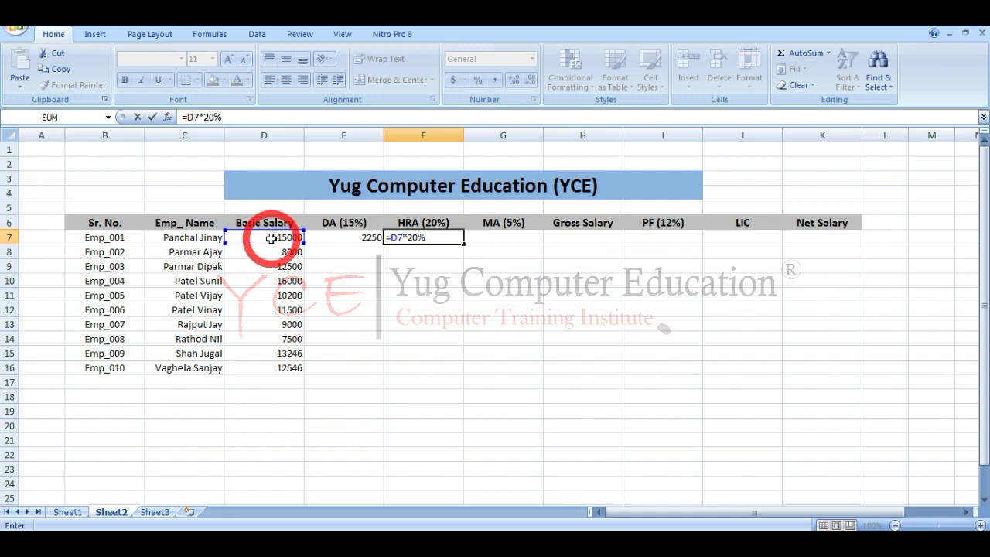
text(20%)
key(Return)
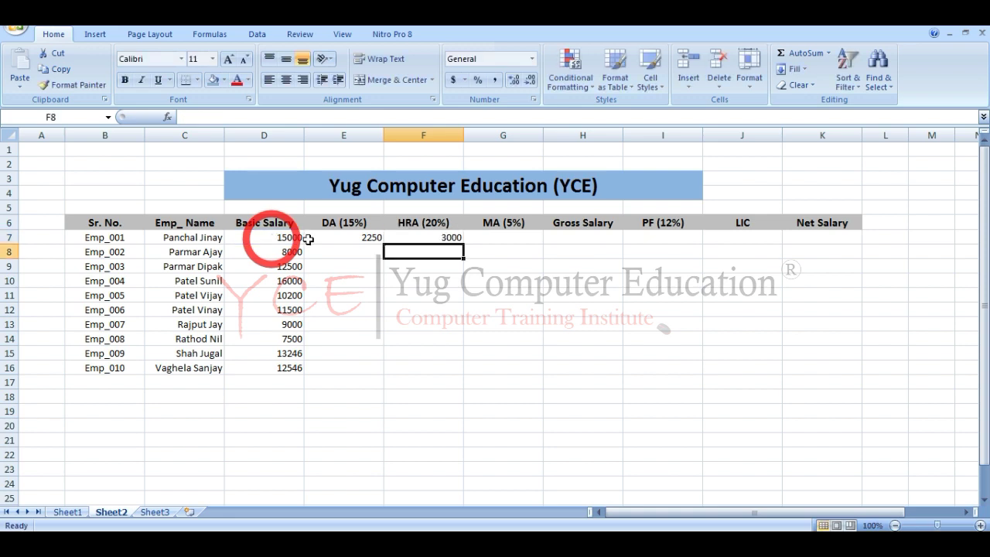
Step: Calculate the first employee's MA in G7 as 5% of the basic salary with =D7*5%
click(502, 237)
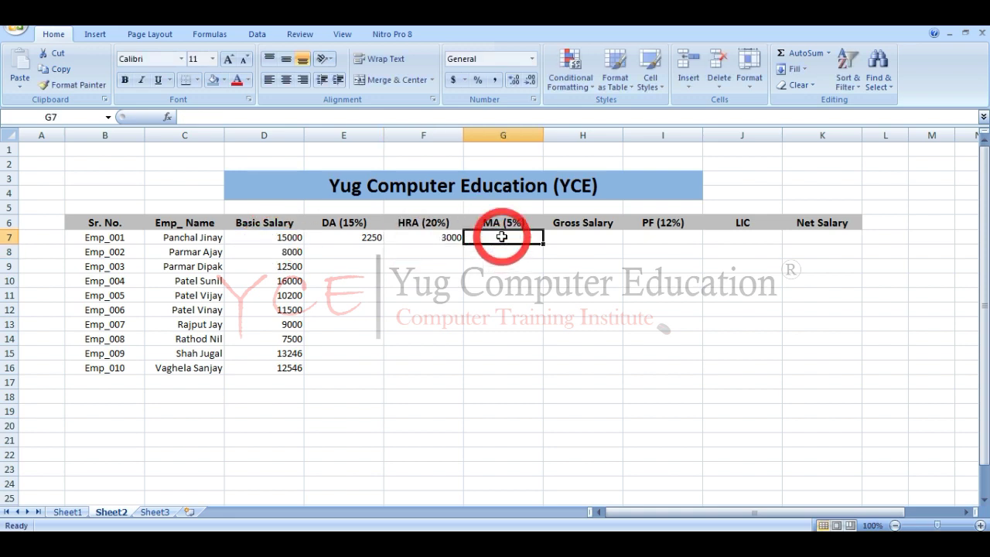
text(=)
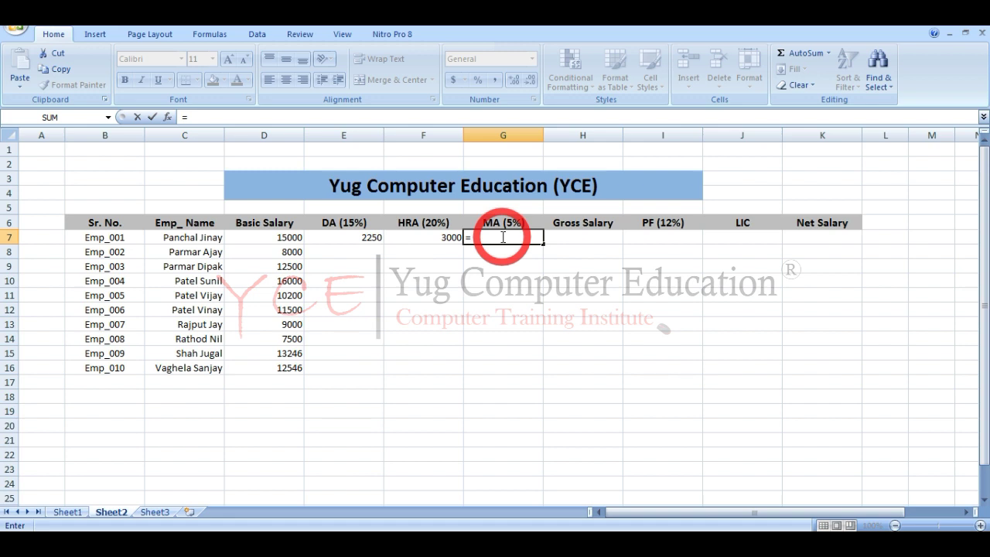
click(281, 239)
text(*)
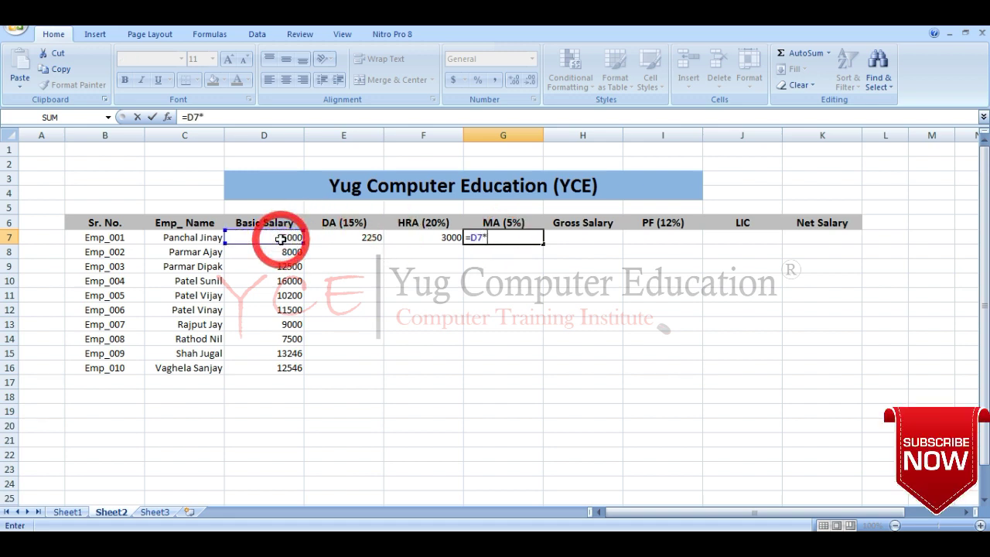
text(5%)
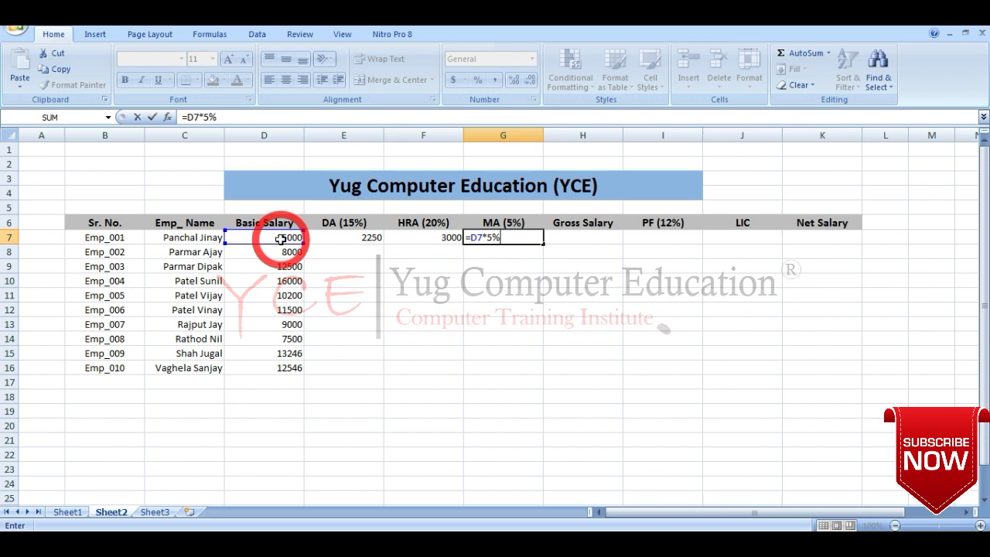
key(Return)
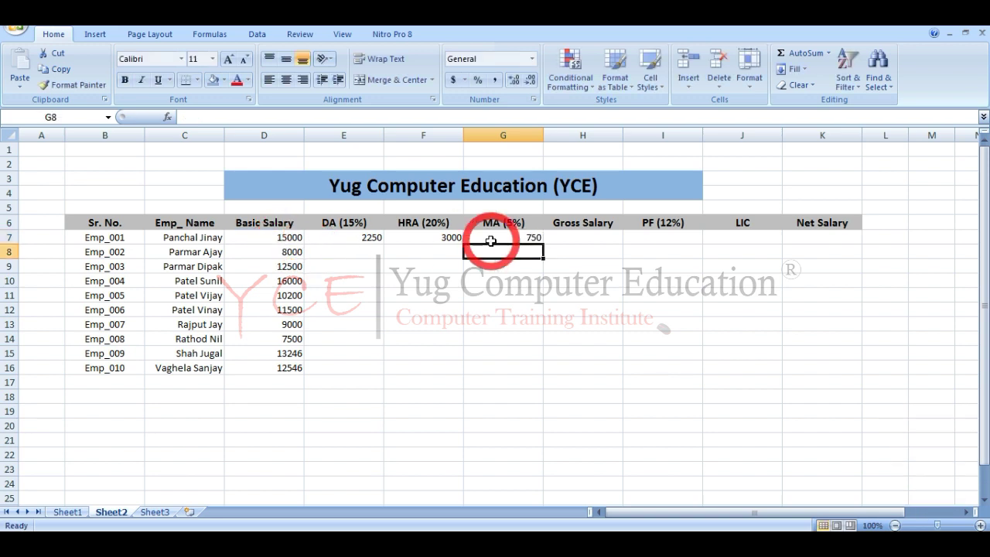
Step: Add up the first employee's gross salary in H7 with the formula =D7+E7+F7+G7
click(562, 239)
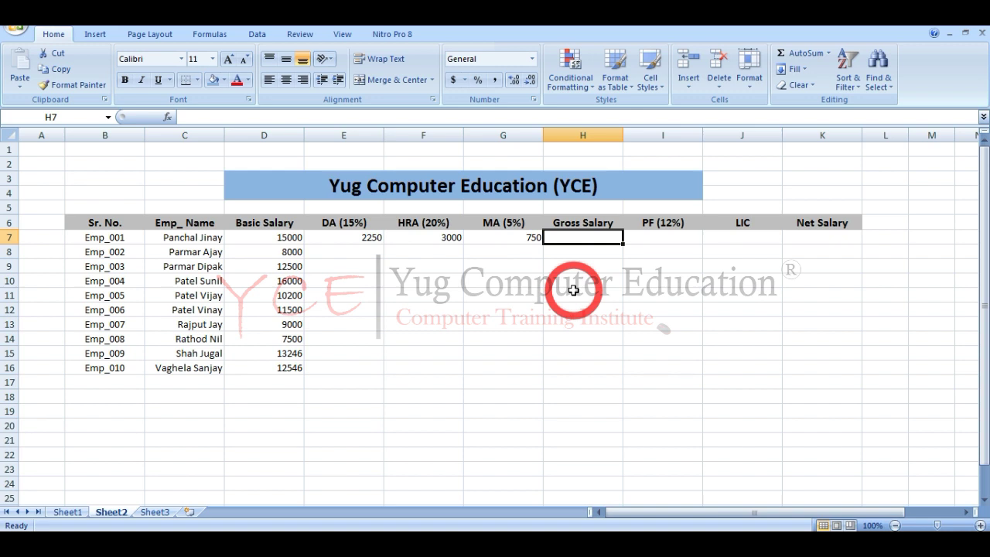
text(=)
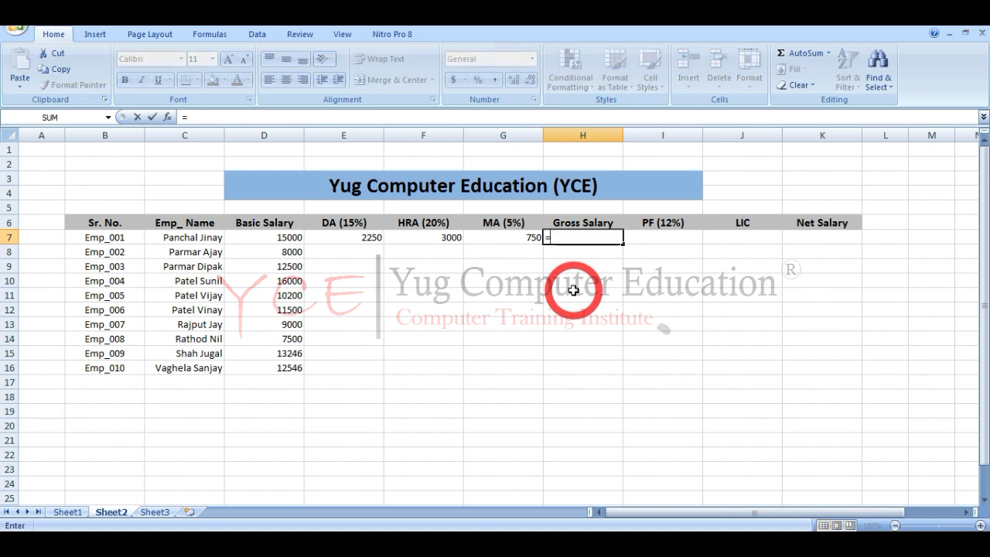
click(280, 241)
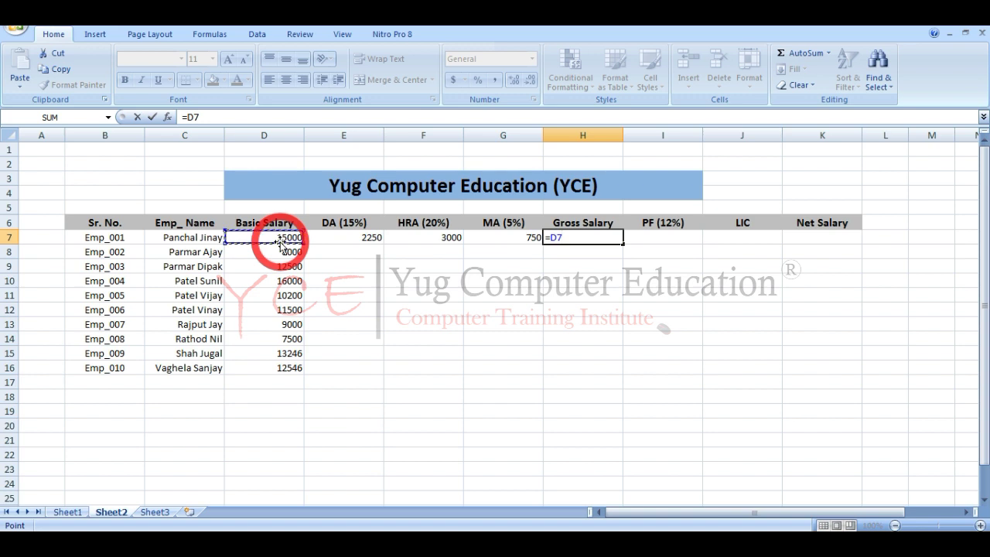
text(+)
click(335, 241)
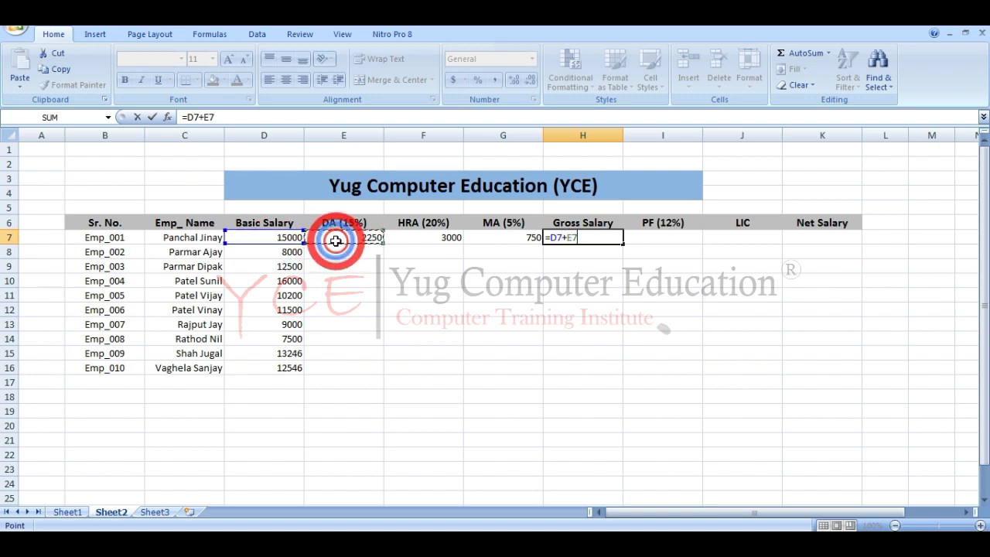
text(+)
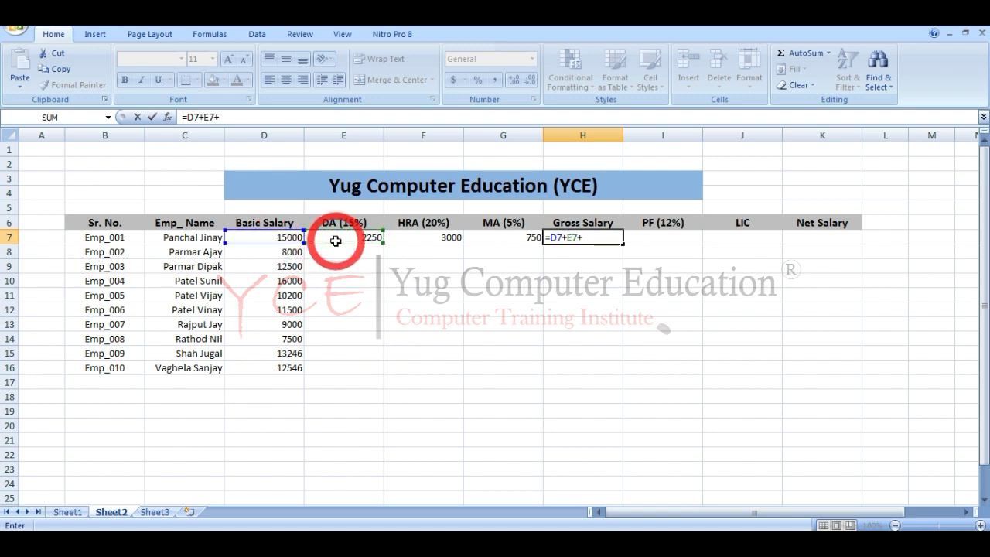
click(408, 238)
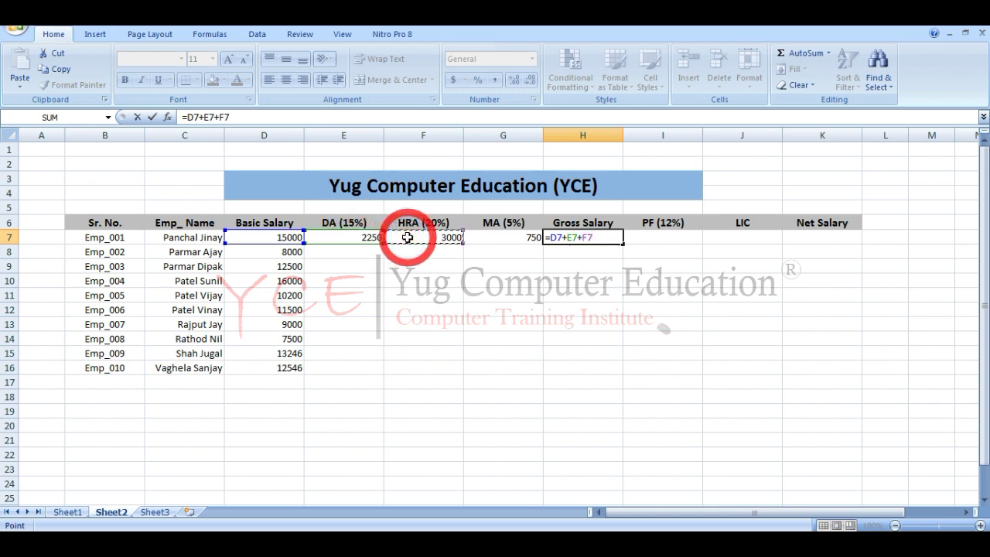
text(+)
click(487, 238)
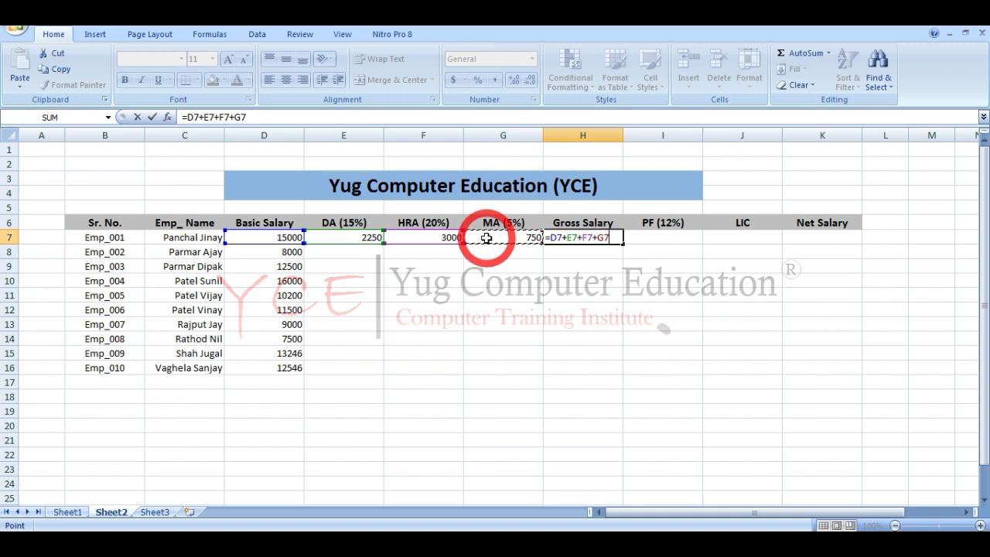
key(Return)
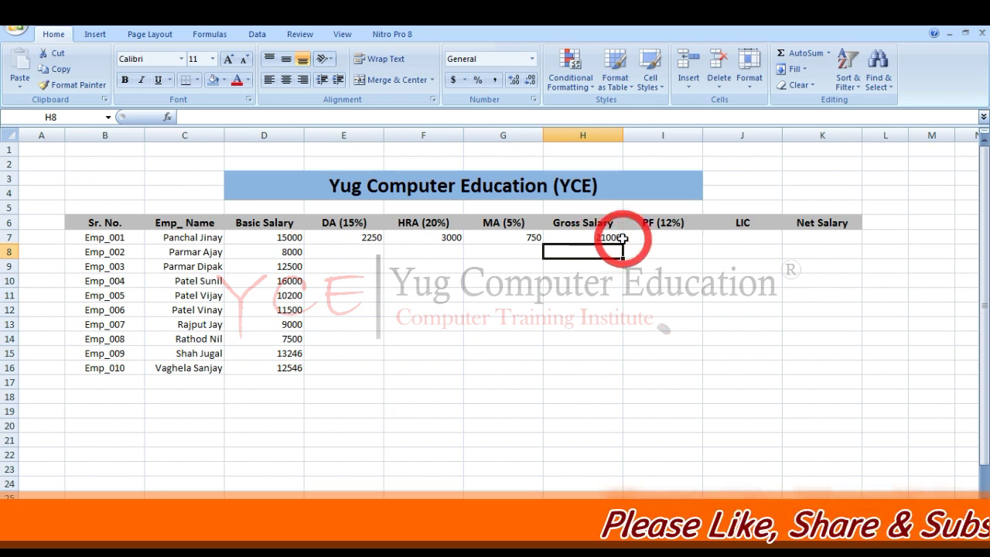
Step: Replace the gross salary formula in H7 with =SUM(D7:G7)
click(613, 239)
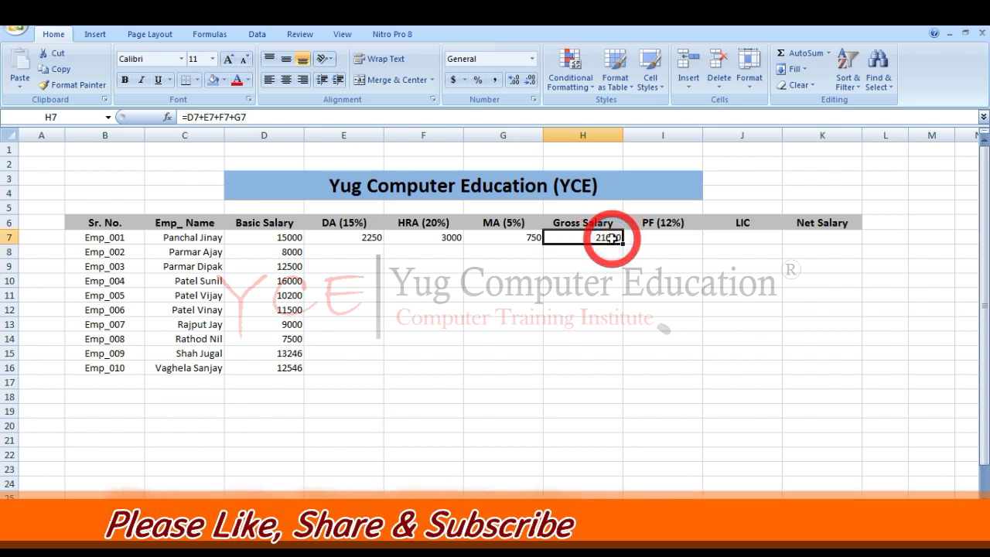
key(Delete)
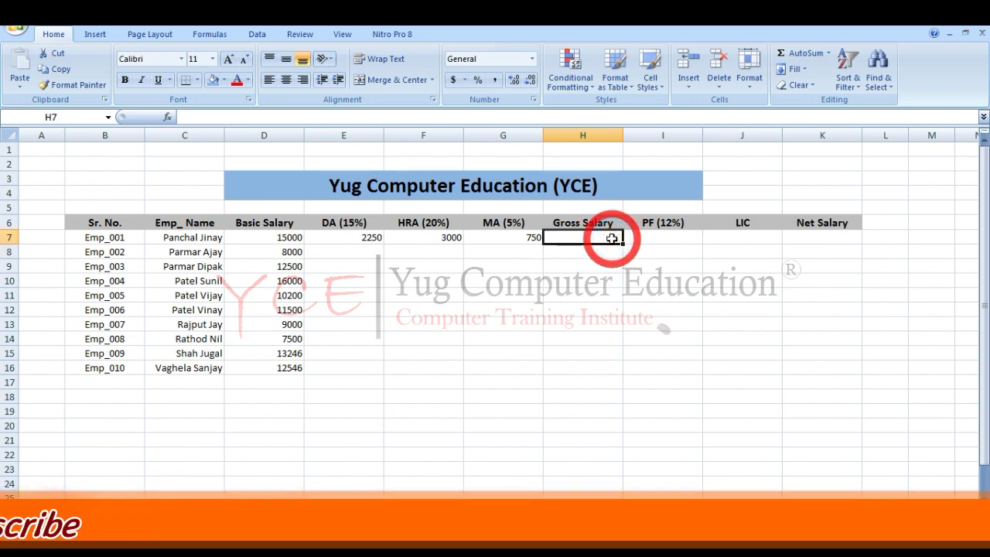
text(=sum()
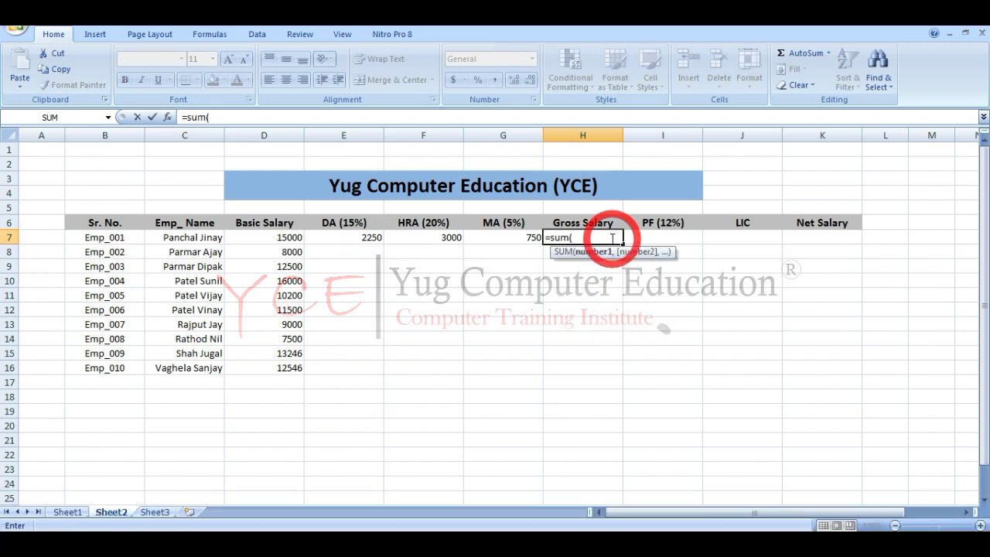
drag(287, 237, 520, 237)
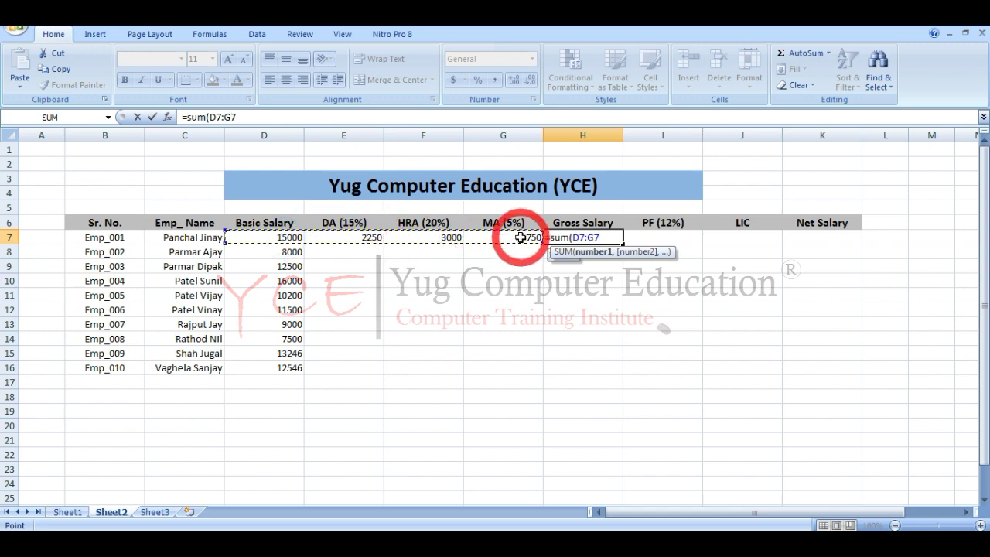
text())
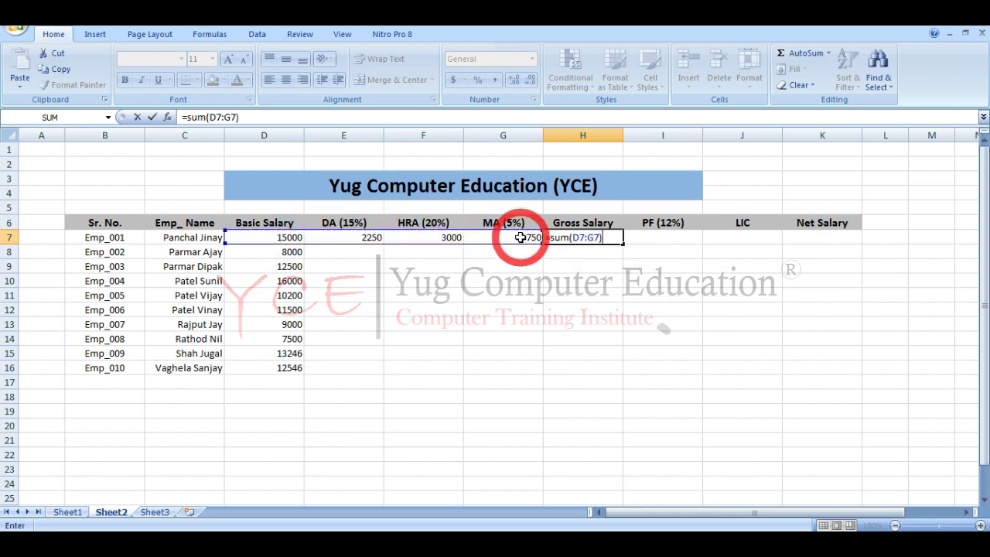
key(Return)
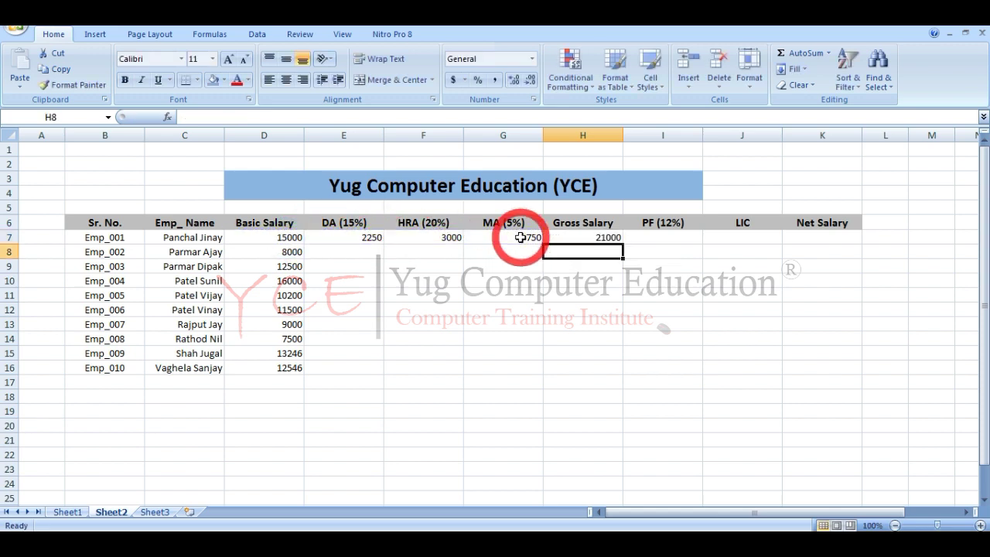
Step: Calculate the first employee's PF in I7 as 12% of the gross salary with =H7*12%
click(652, 238)
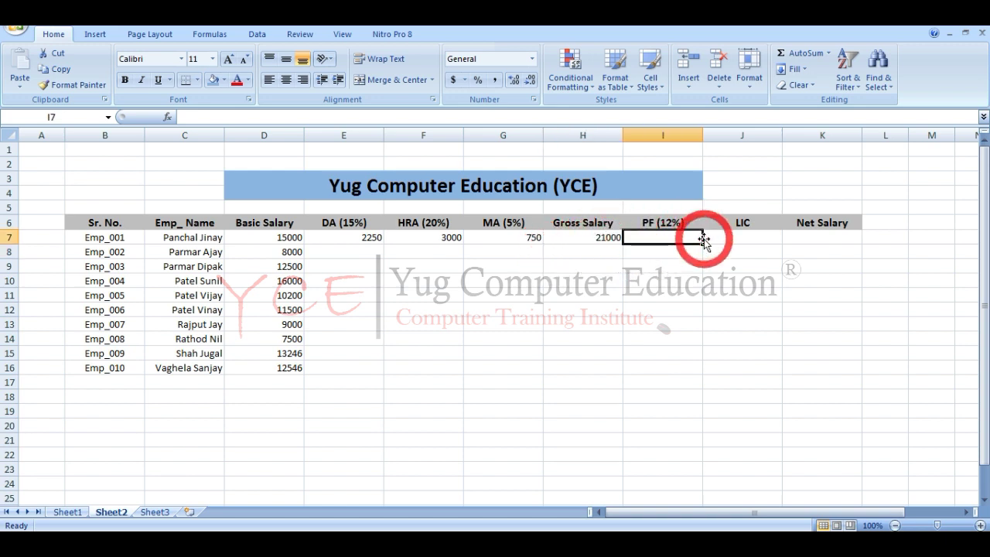
text(=)
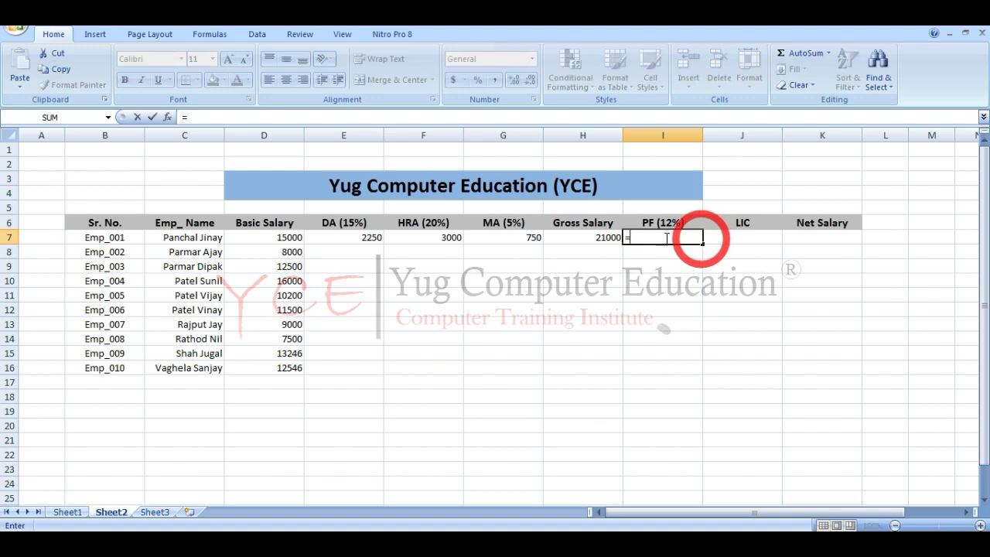
click(589, 238)
text(*)
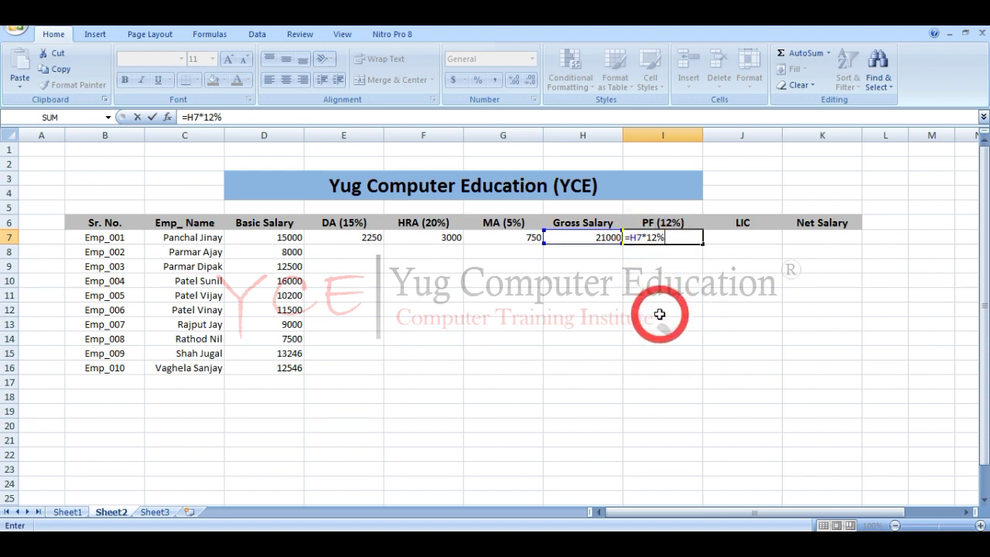
key(Return)
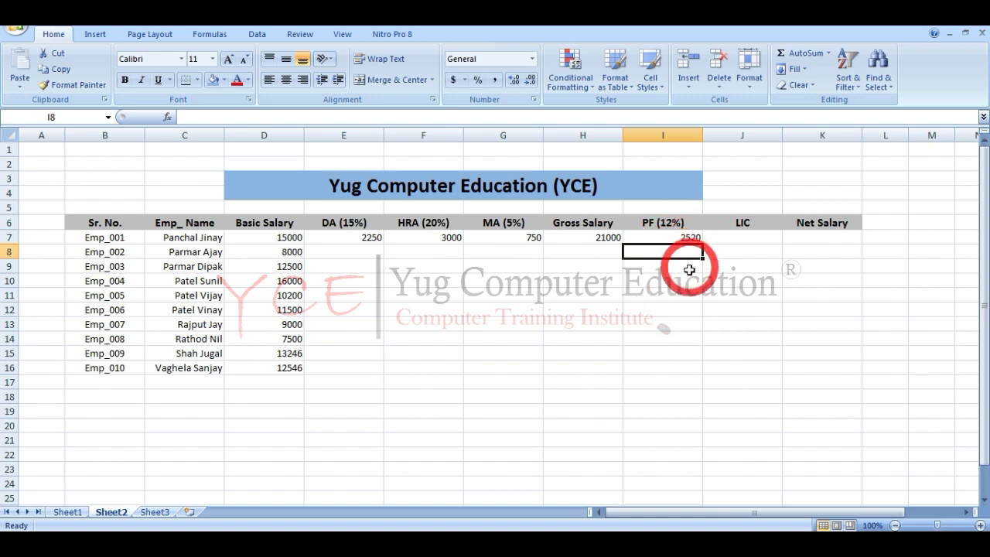
Step: Enter 900 as the first employee's LIC amount in J7
click(726, 239)
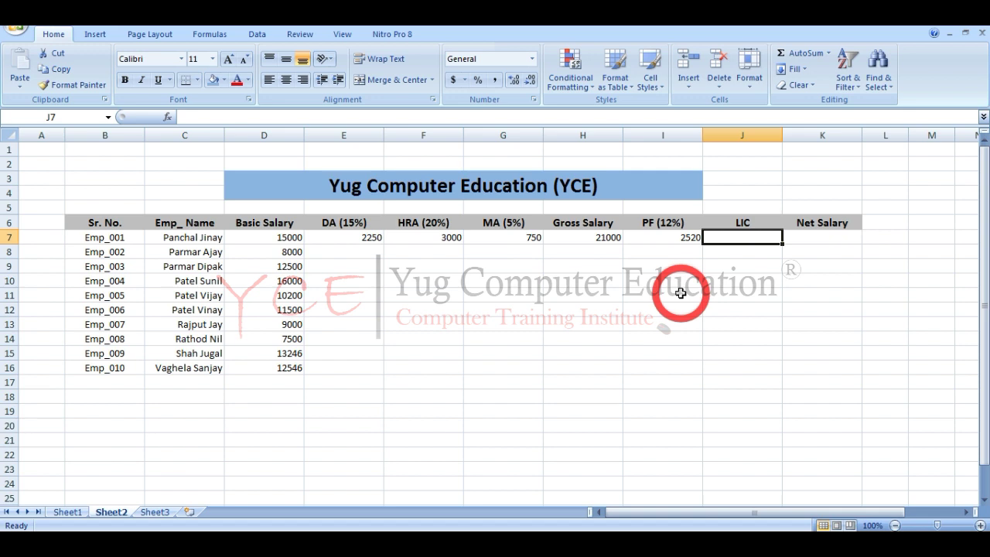
text(900)
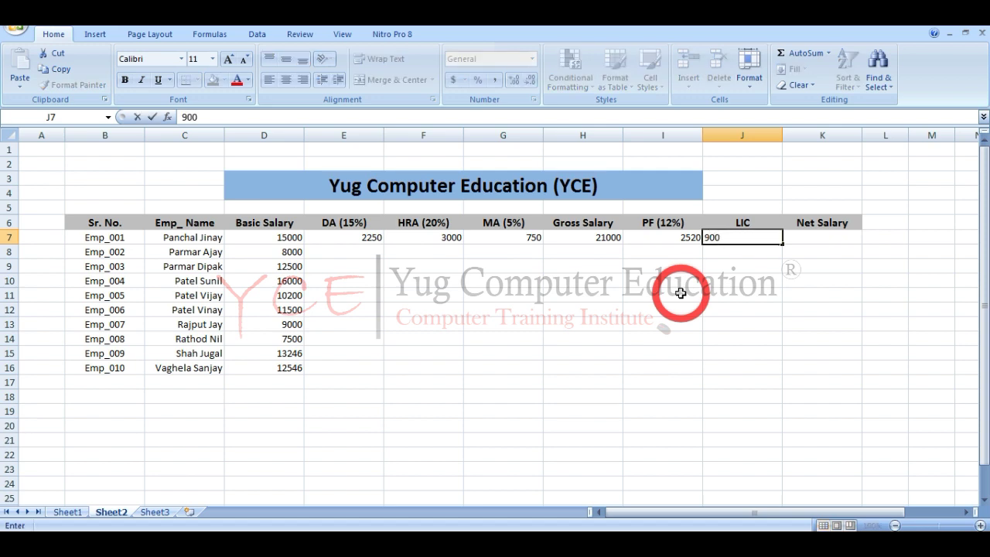
key(Return)
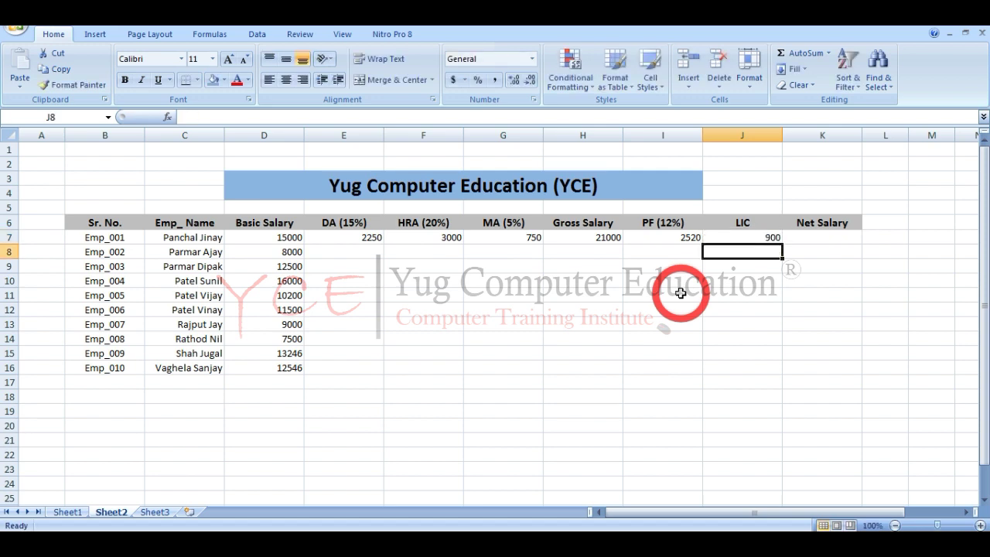
Step: Calculate the first employee's net salary in K7 with the formula =H7-I7-J7
click(795, 236)
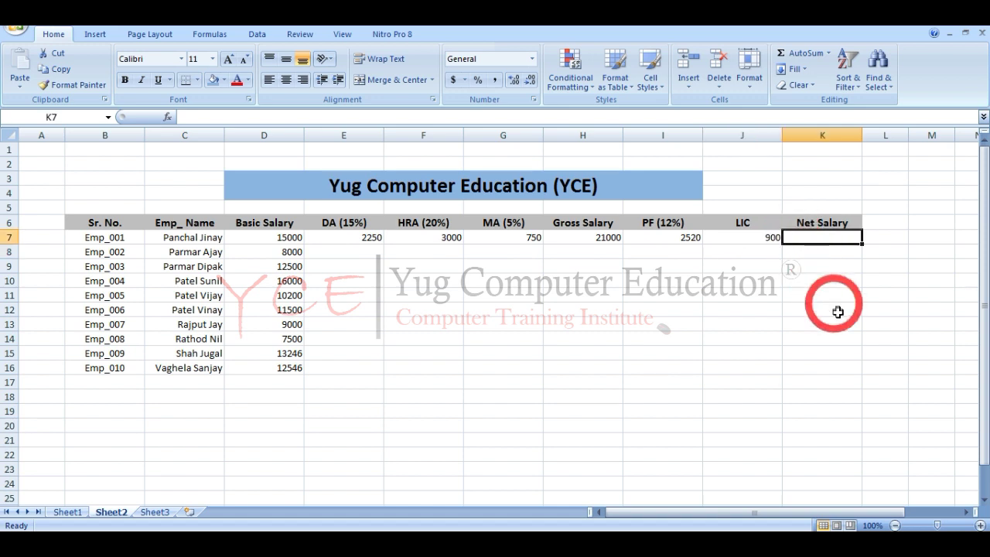
text(=)
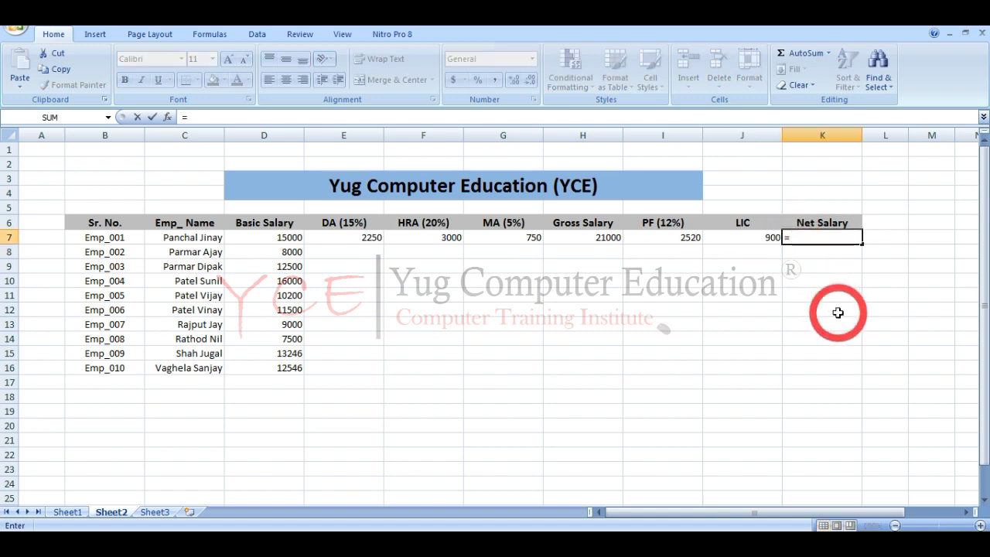
click(593, 241)
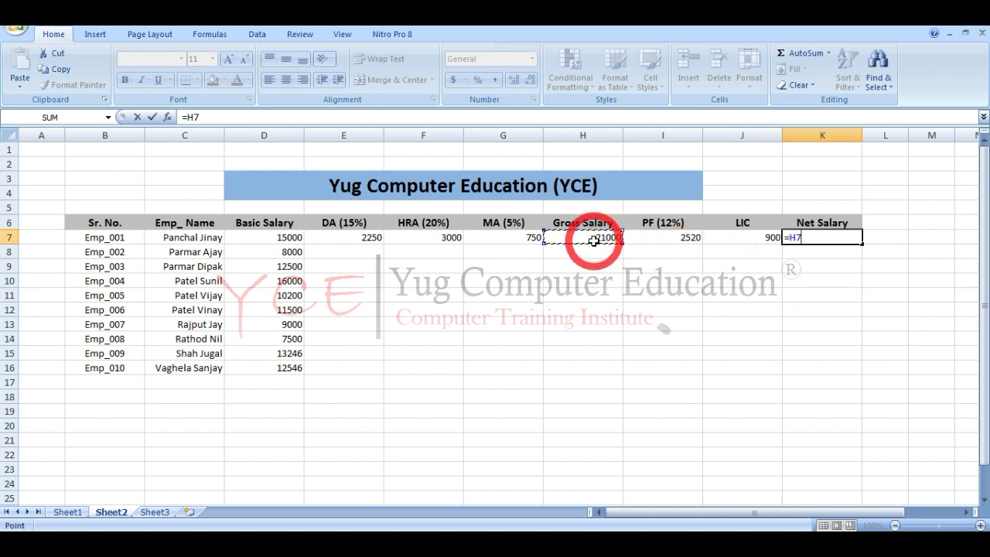
text(-)
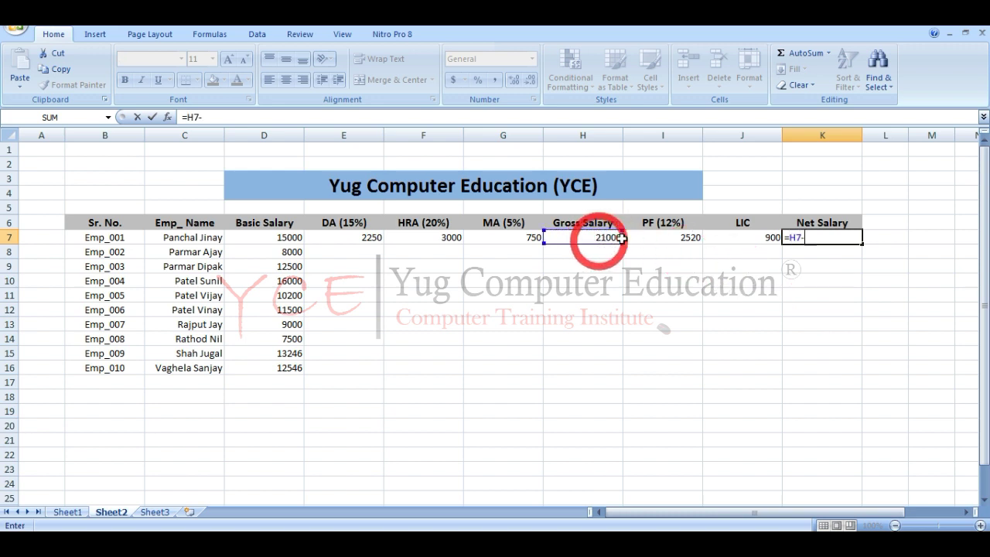
click(656, 238)
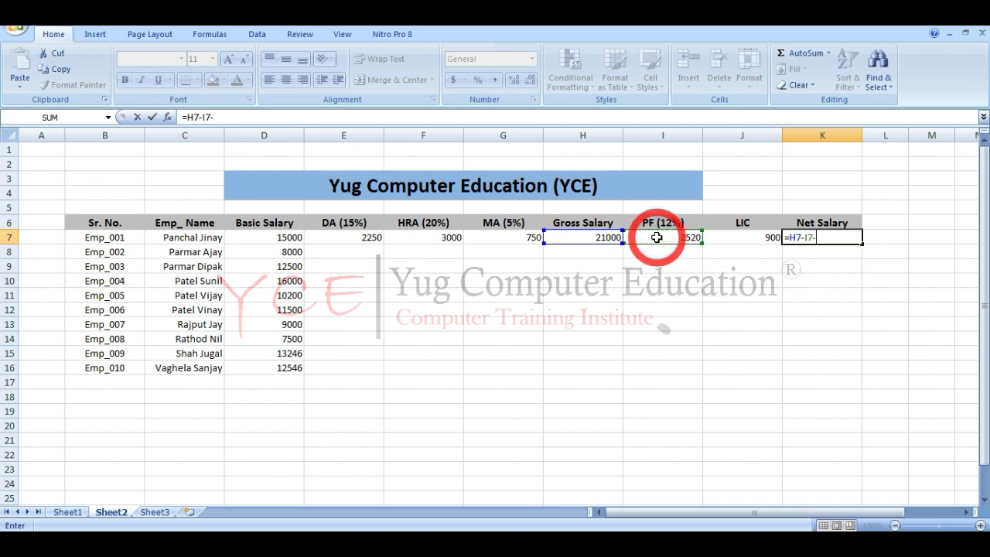
click(747, 237)
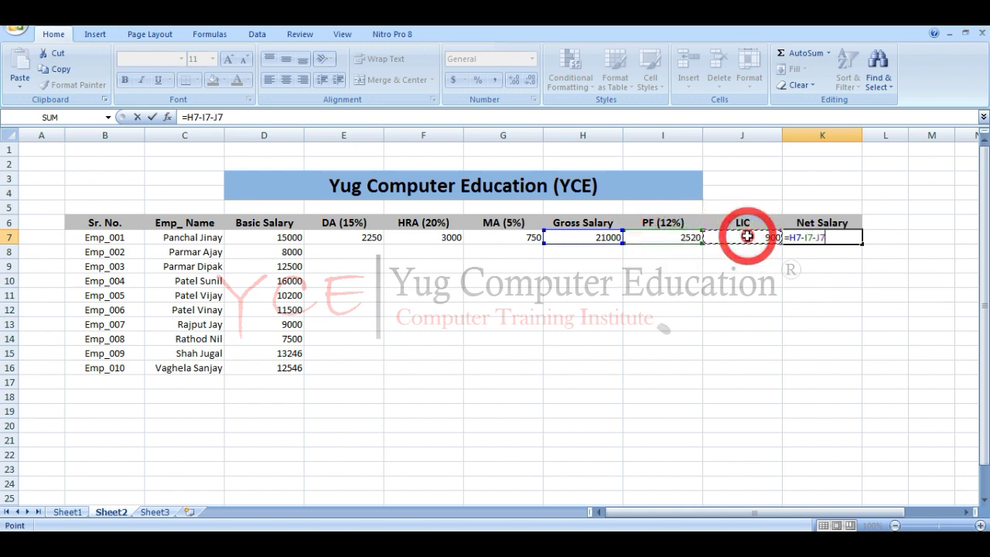
key(Return)
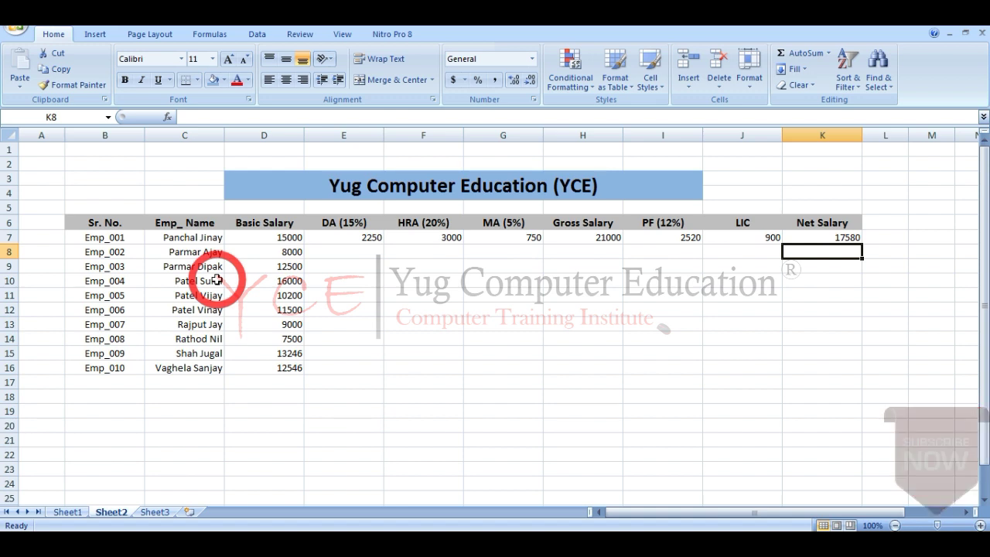
Step: Fill the first employee's DA, HRA, MA, Gross Salary and PF formulas in E7:I7 down to row 16
click(361, 237)
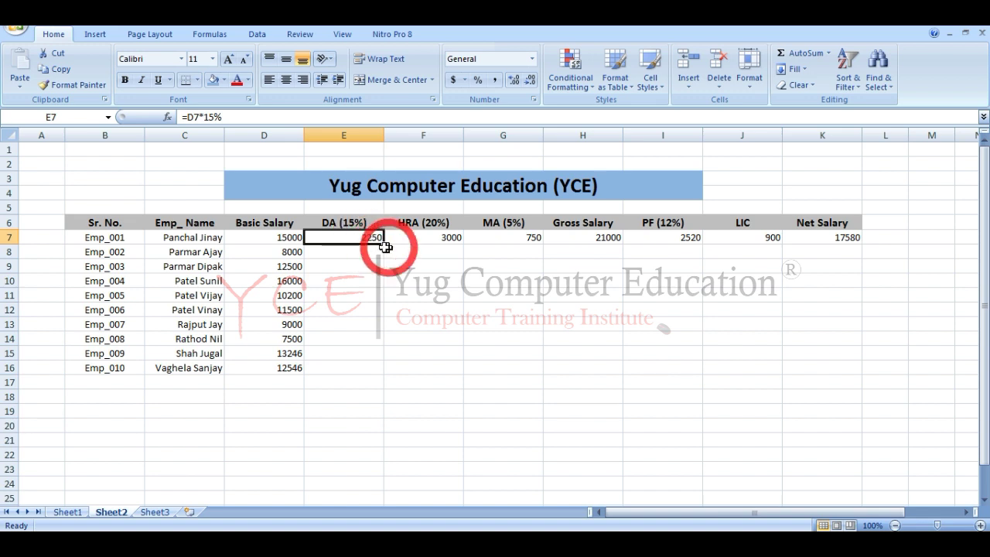
drag(384, 243, 379, 371)
drag(453, 241, 762, 239)
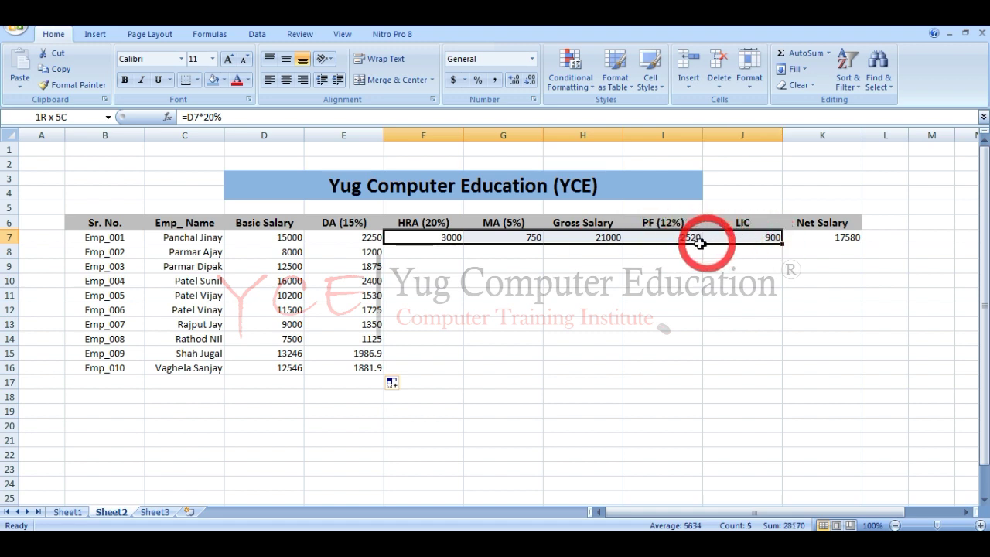
drag(699, 242, 702, 376)
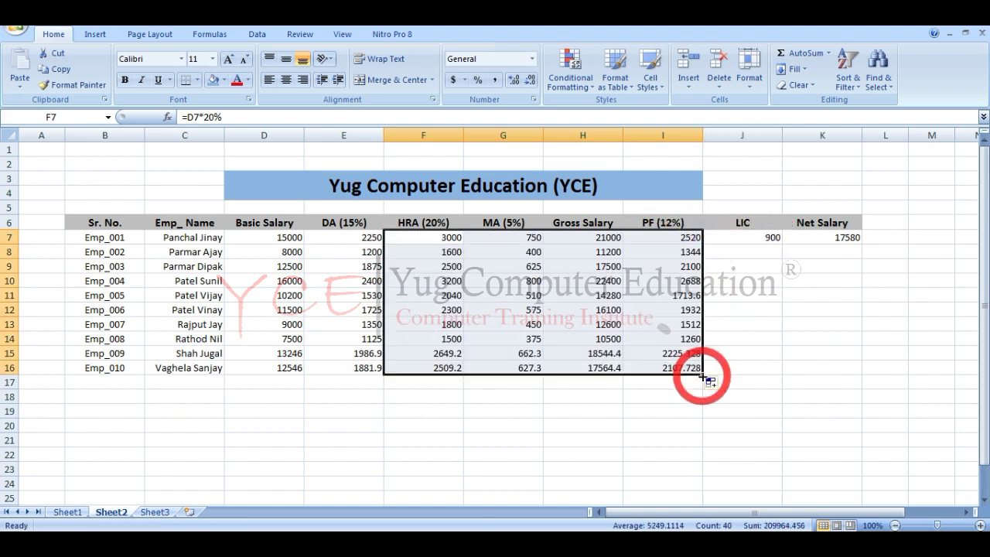
Step: Enter the LIC amounts 400, 600, 1100, 500, 550, 450, 400, 500 and 450 in J8:J16 for the remaining employees
click(751, 253)
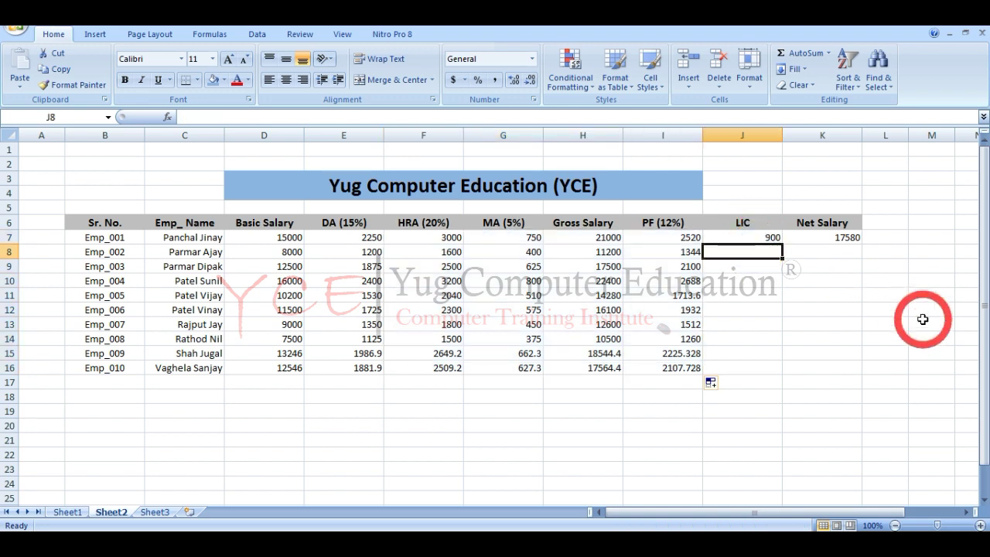
text(400)
key(Return)
text(600)
key(Return)
text(1100)
key(Return)
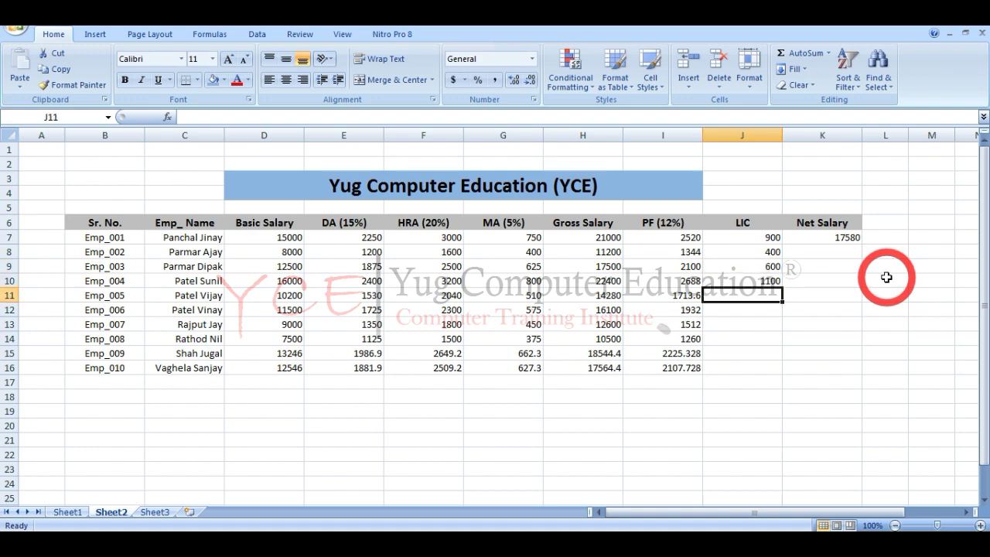
text(500)
key(Return)
text(550 450)
key(Return)
text(400)
key(Return)
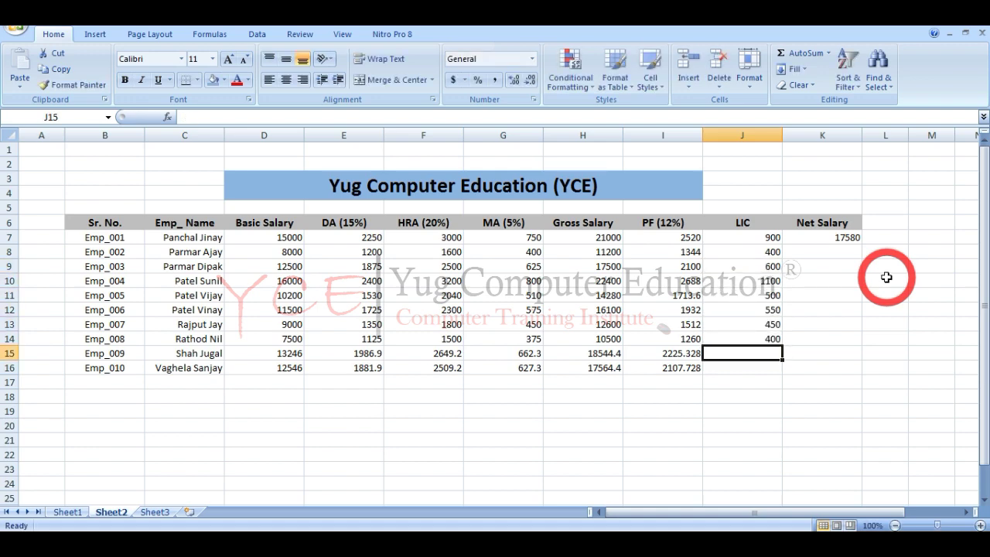
text(500)
key(Return)
text(450)
key(Return)
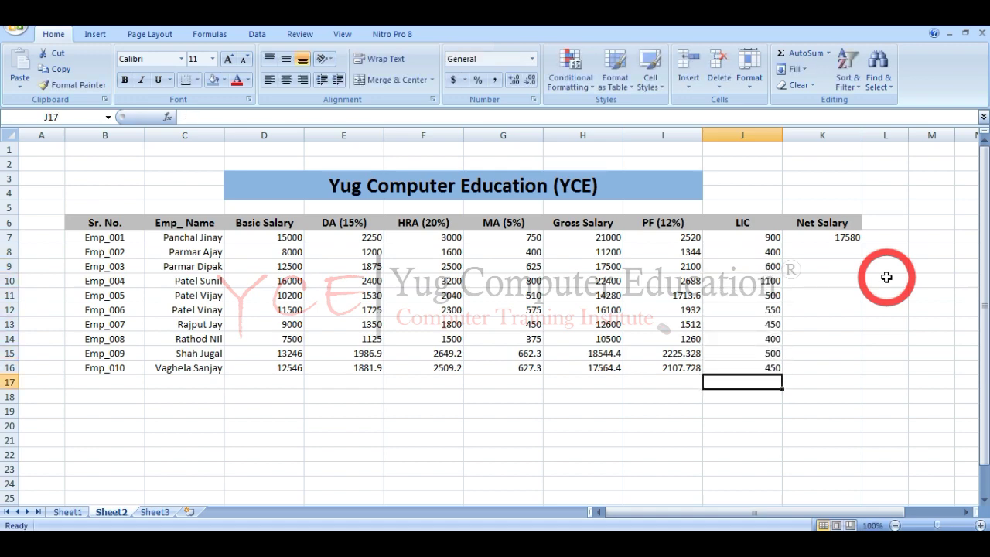
Step: Fill the net salary formula from K7 down to K16 for all remaining employees
click(825, 238)
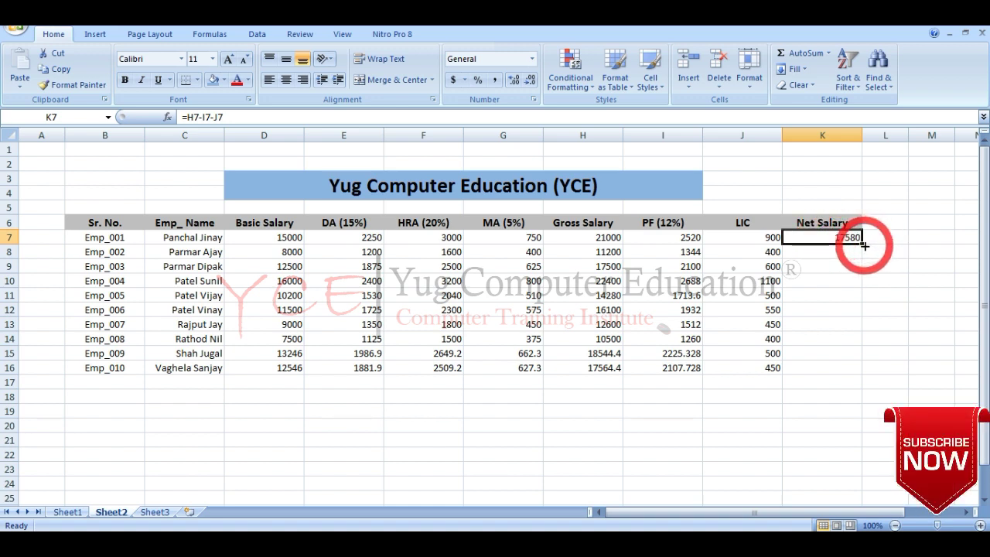
drag(865, 245, 865, 375)
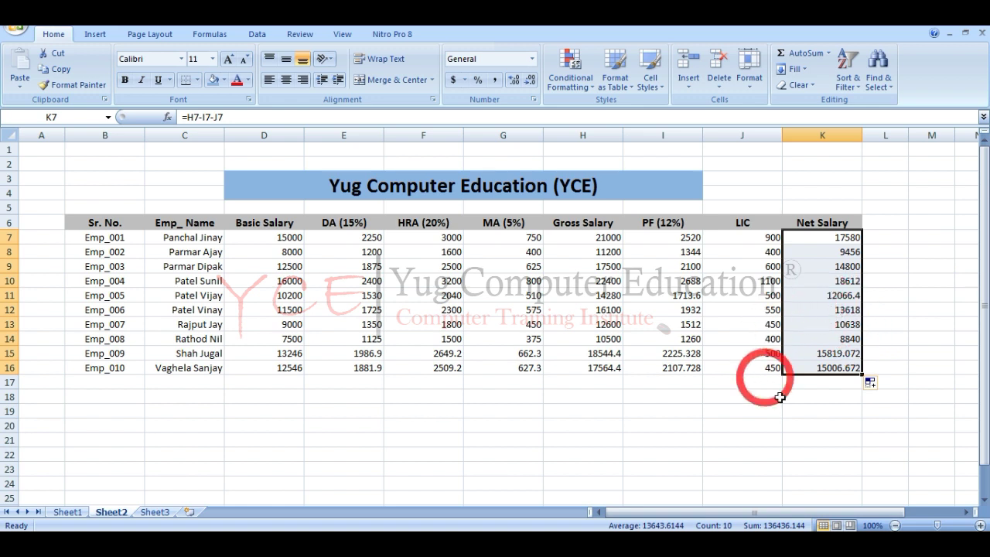